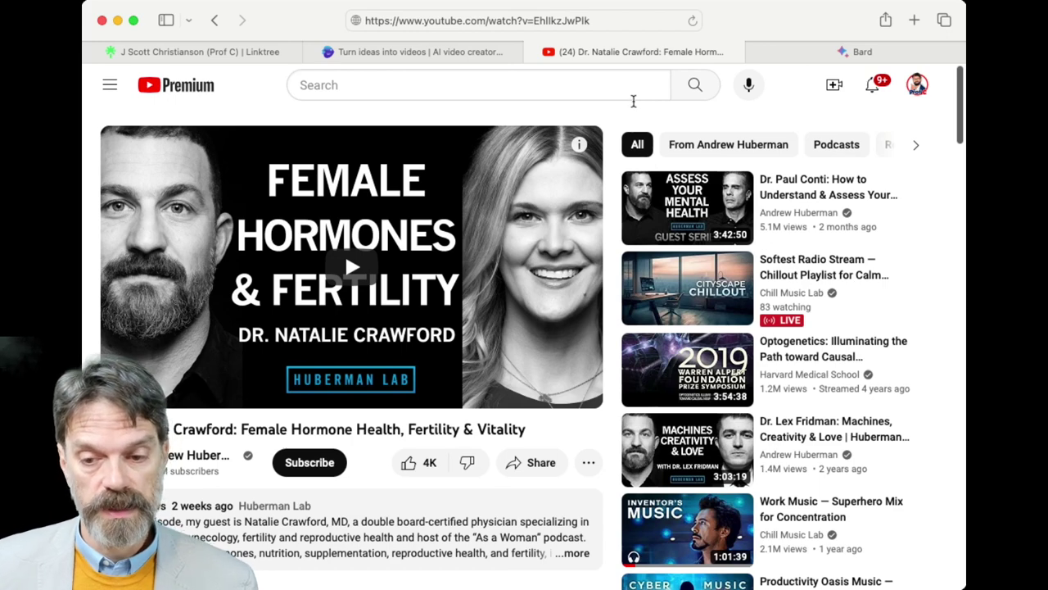
- Play the Female Hormone Health interview on YouTube, copy its URL, and switch to Bard
click(366, 262)
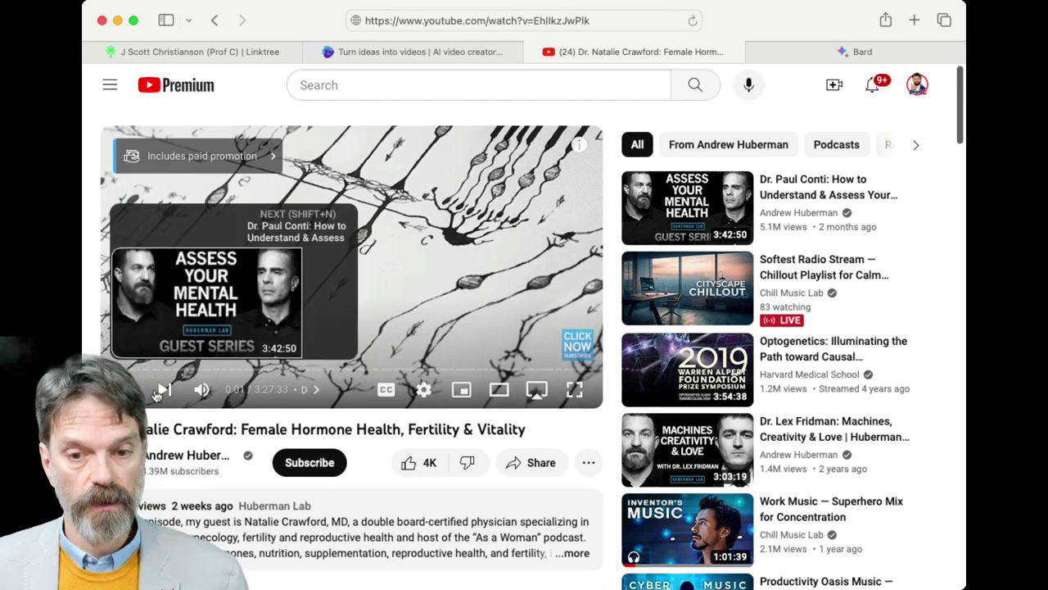
click(586, 25)
key(ctrl+c)
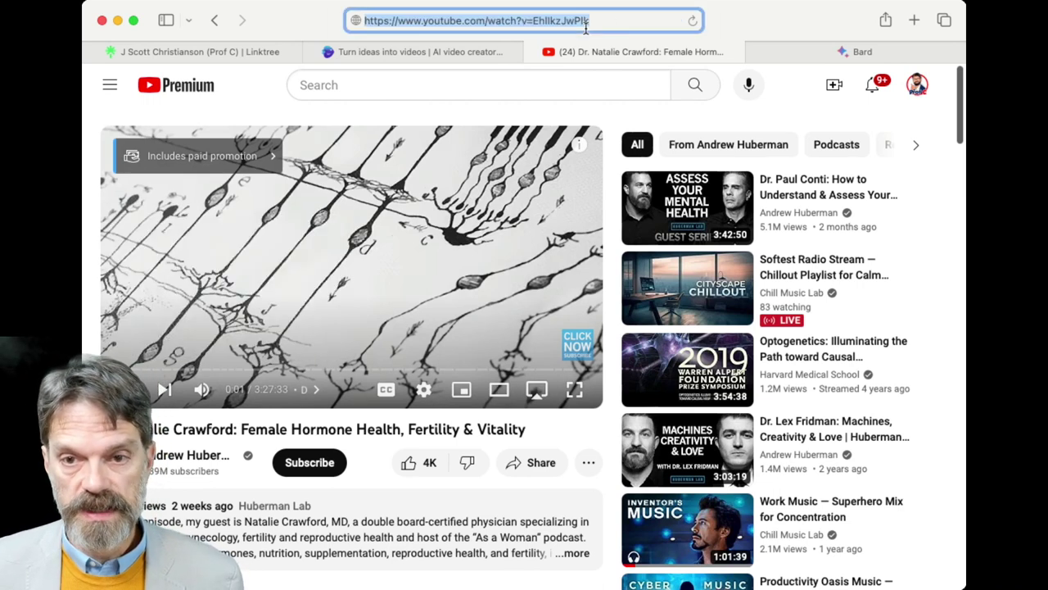
click(856, 54)
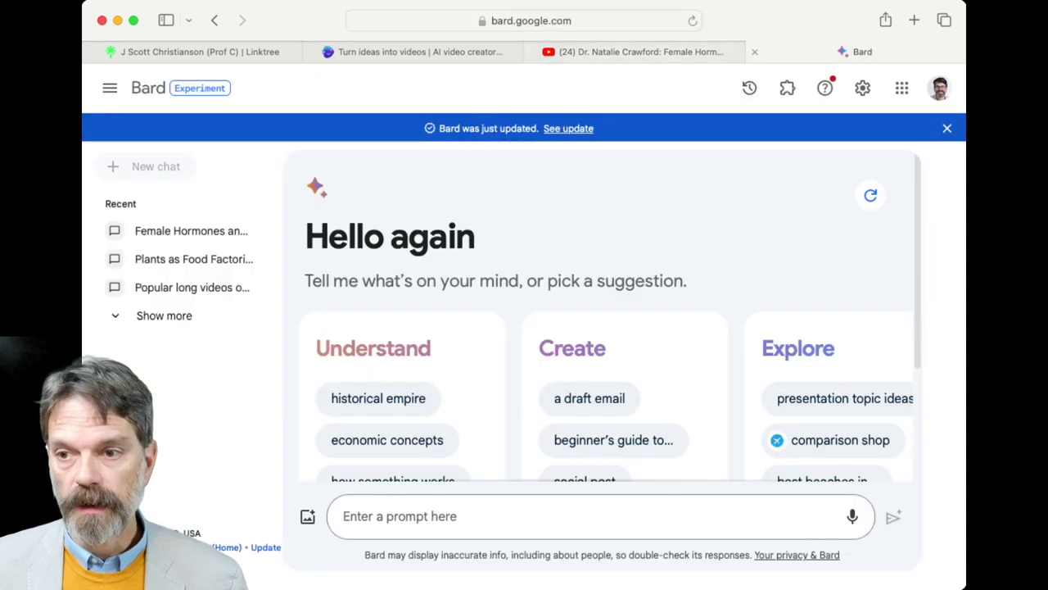
click(396, 529)
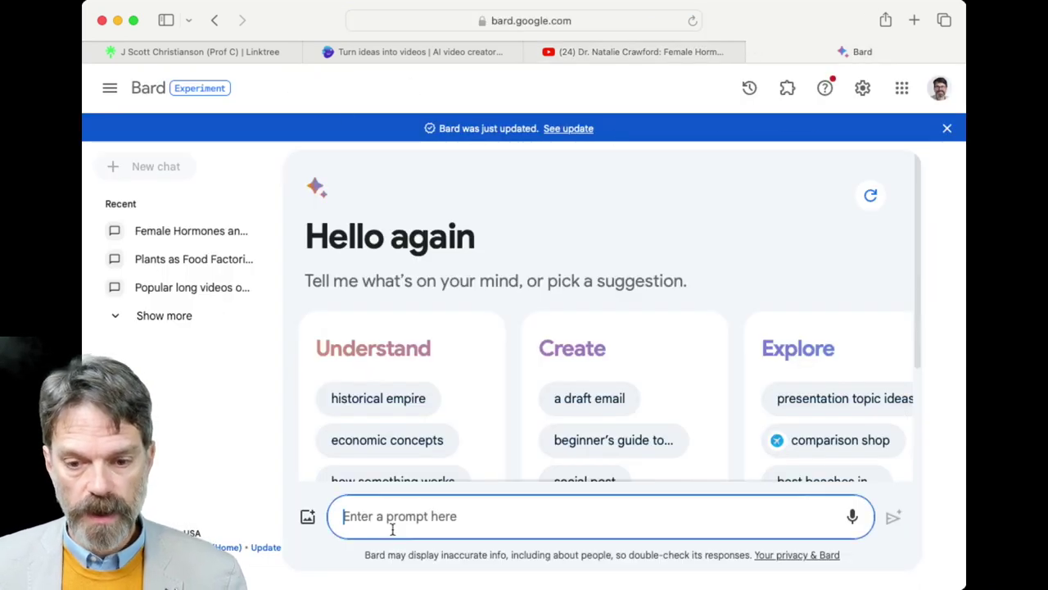
text(@yiouy)
key(BackSpace)
key(BackSpace)
key(BackSpace)
key(BackSpace)
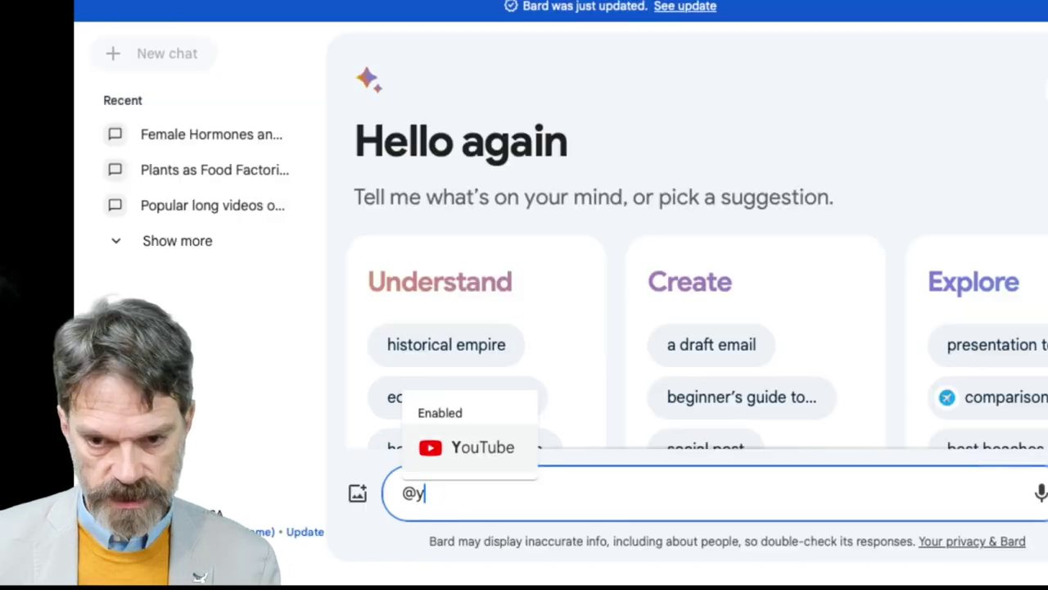
key(Tab)
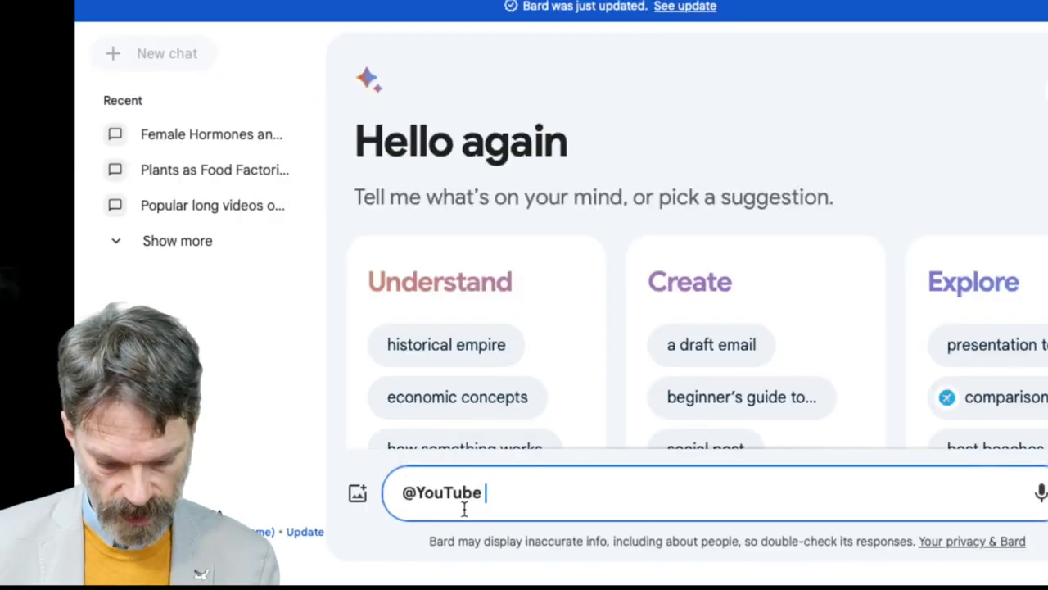
text(Please provide a detailed summary of this video:)
key(ctrl+v)
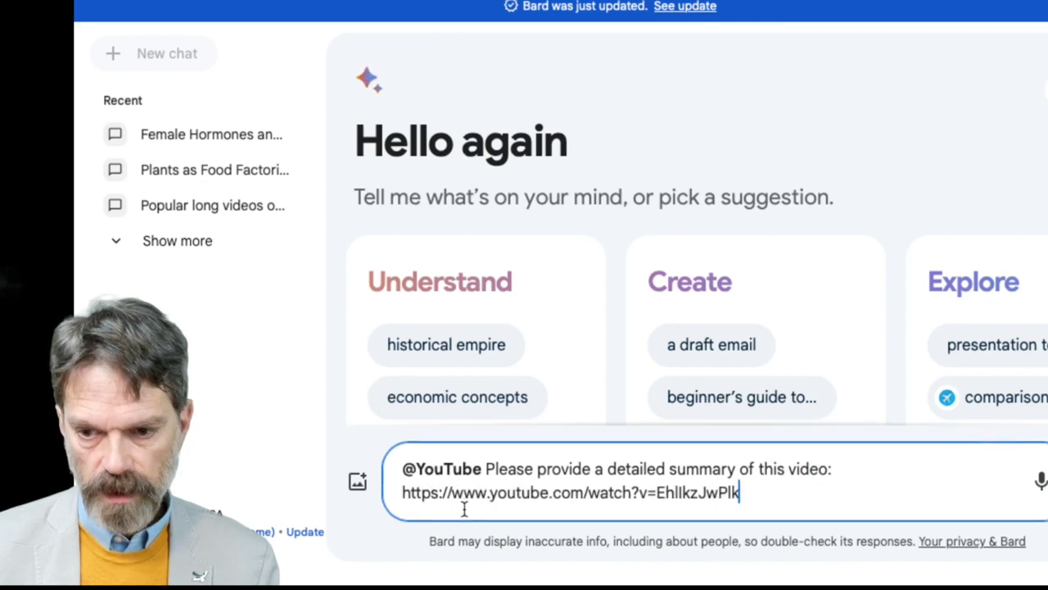
key(Return)
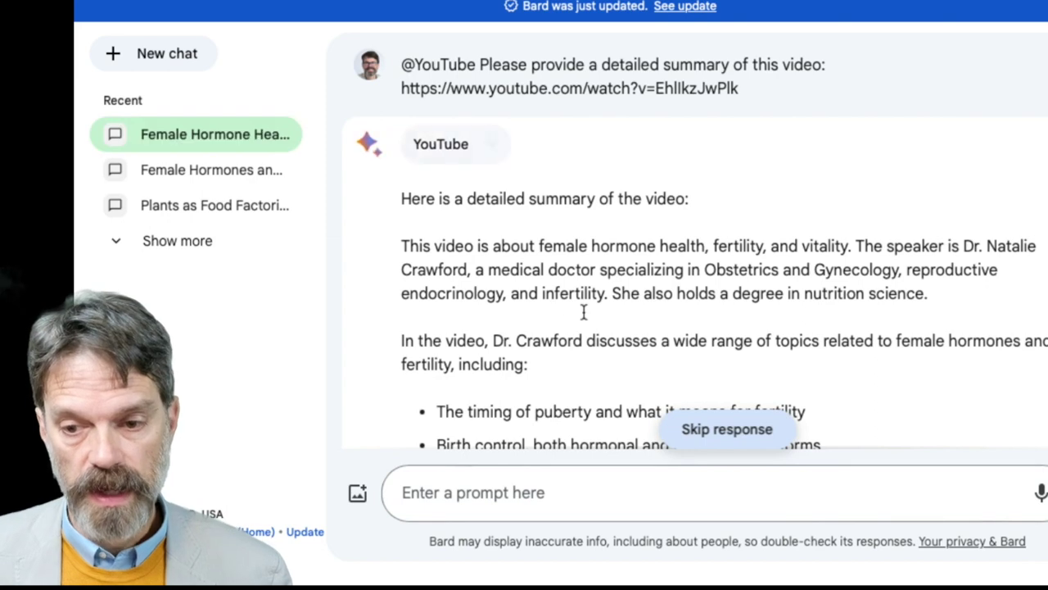
- Copy Bard's summary starting from 'This video is about' and switch to invideo AI
scroll(589, 286, down, 5)
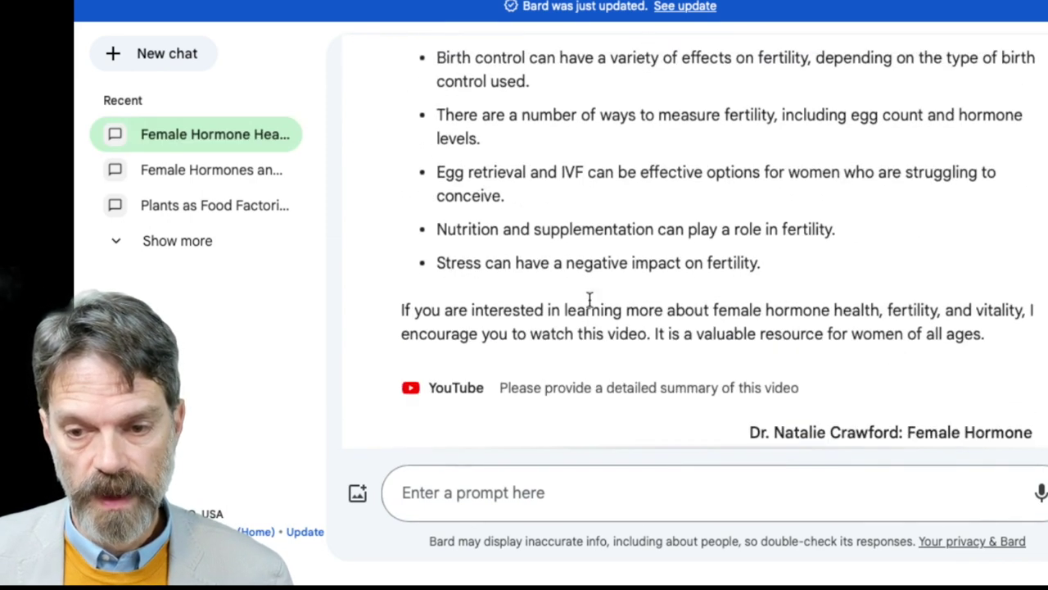
drag(1008, 346, 653, 217)
click(652, 210)
scroll(653, 217, up, 9)
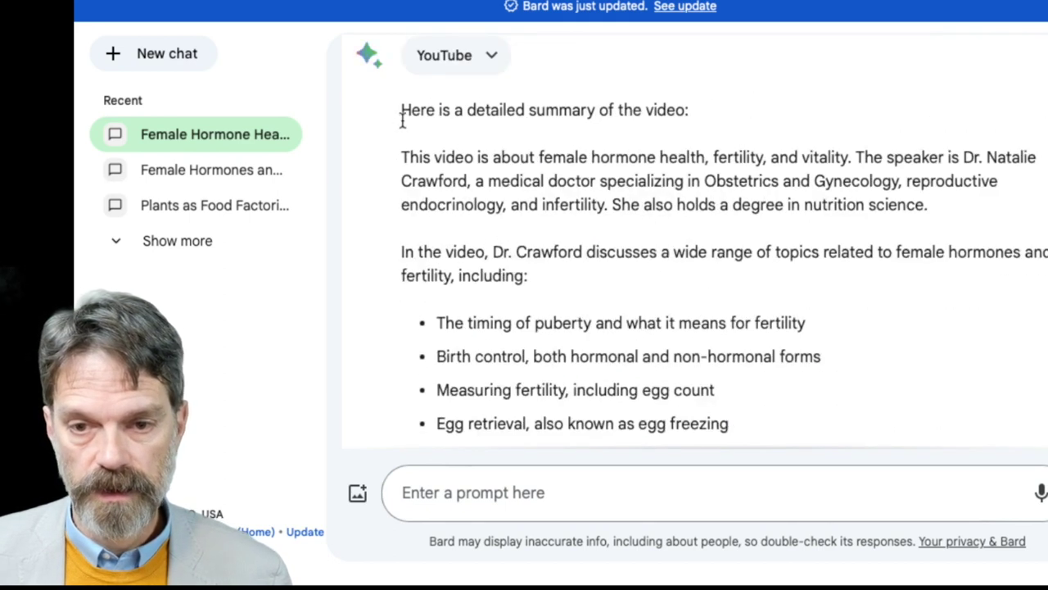
shift+click(401, 158)
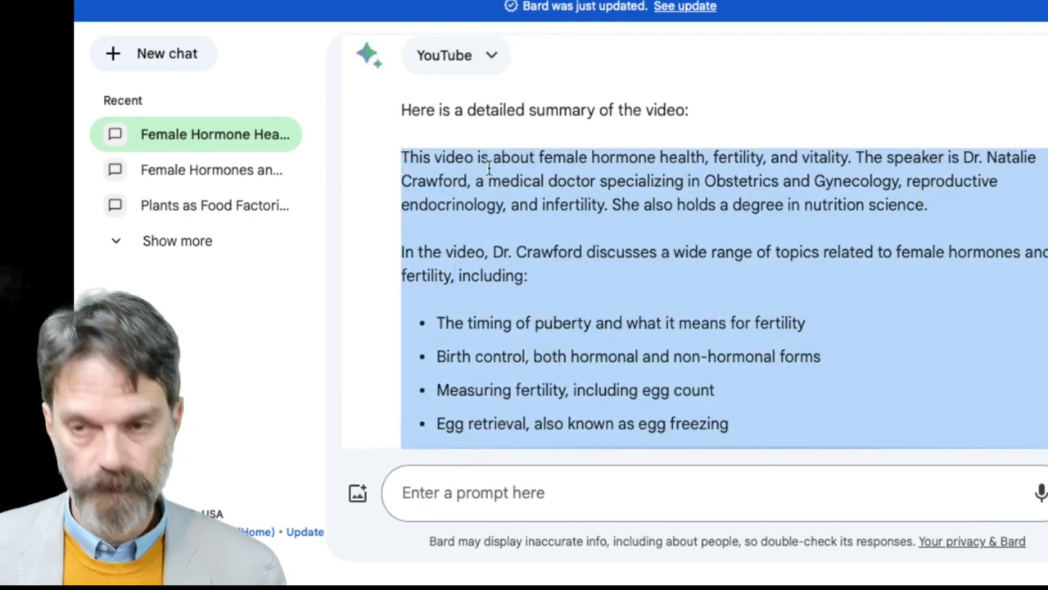
click(606, 2)
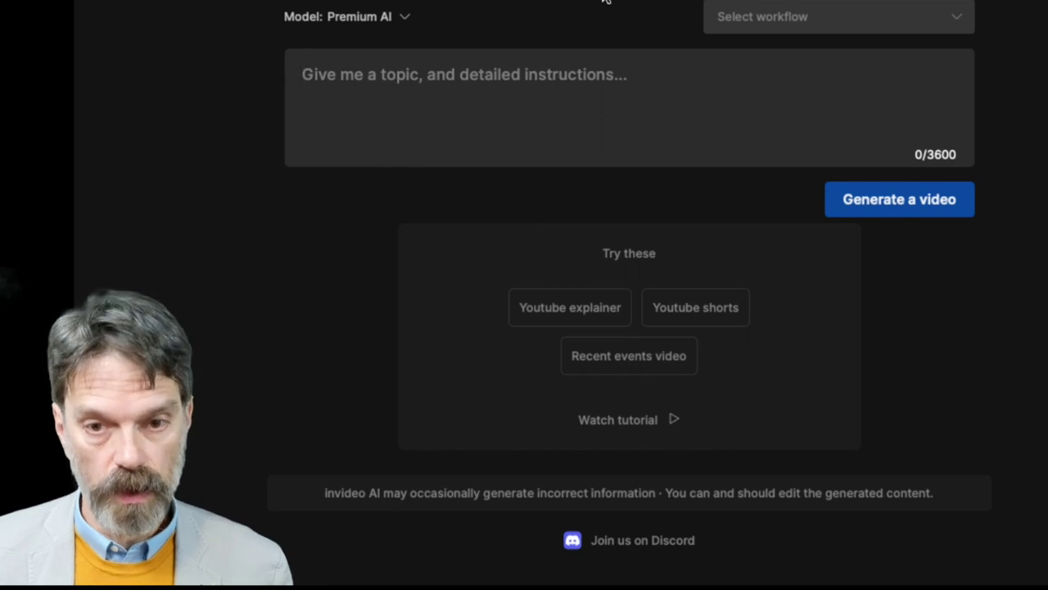
- Start a 10-minute YouTube explainer with the pasted Bard summary as its topic
key(ctrl+v)
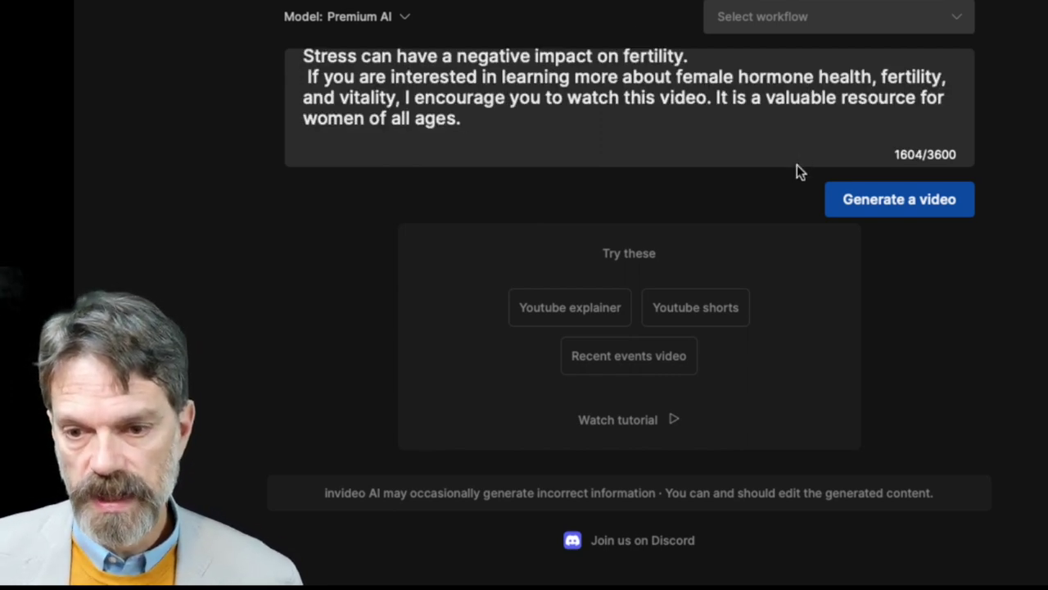
click(571, 319)
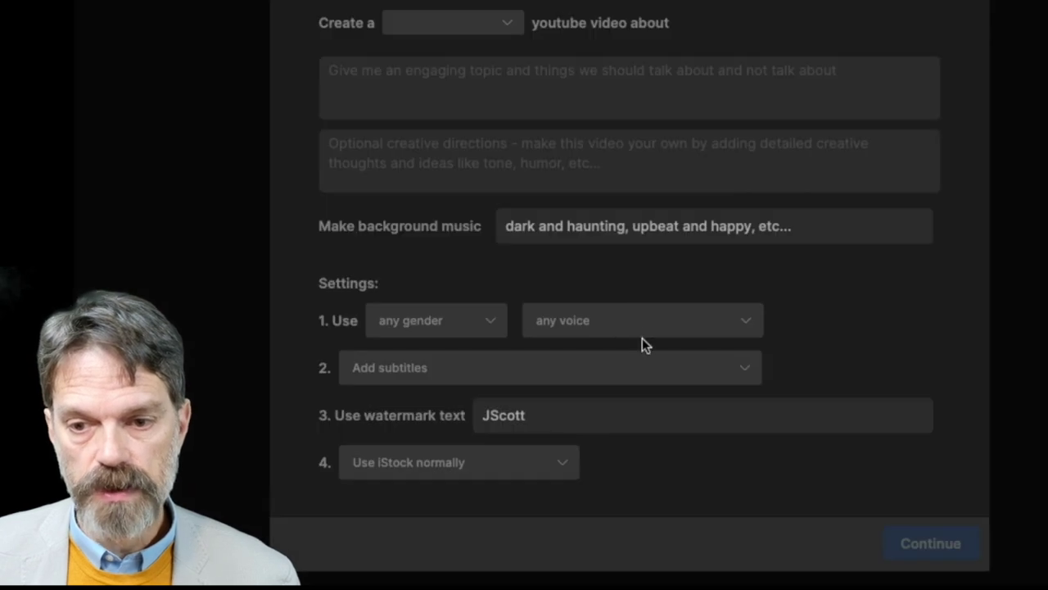
click(507, 25)
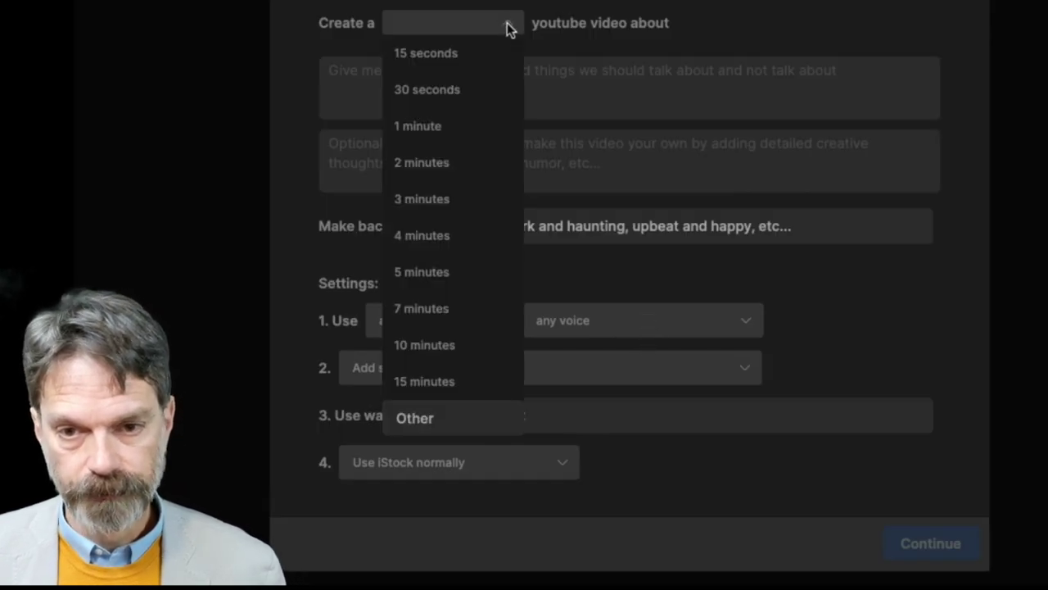
click(438, 343)
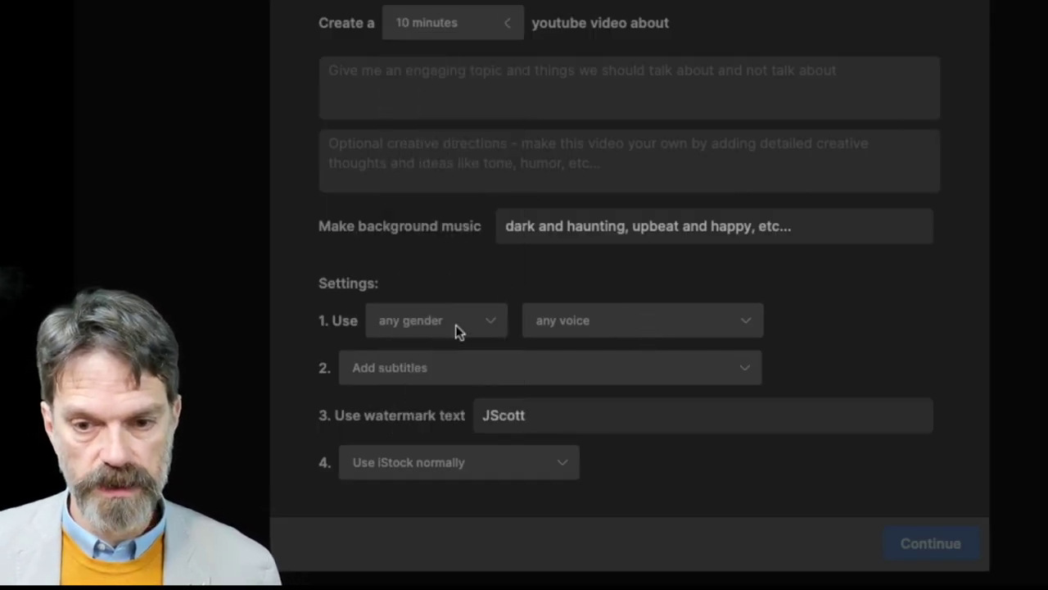
click(456, 74)
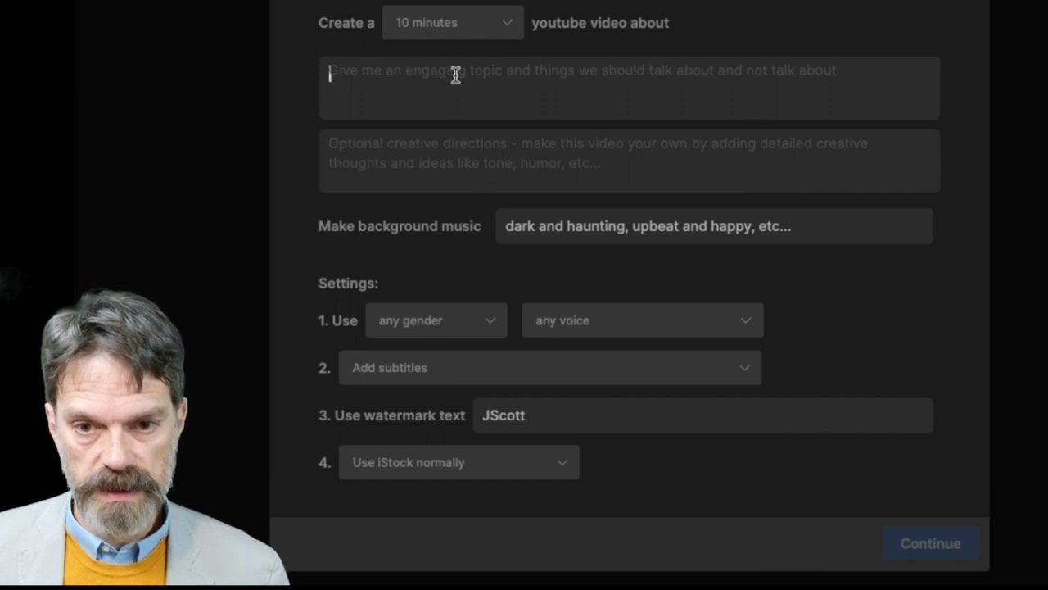
text(If you are interested in learning more about female hormone health, fertility, and vitality, I encourage you to watch this video. It is a valuable resource for women of all ages.)
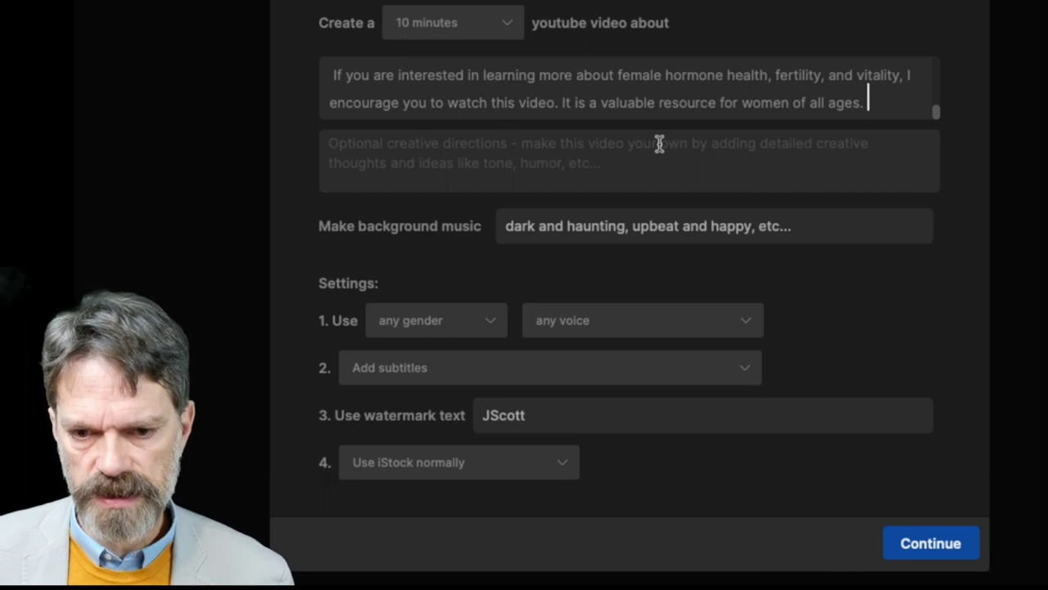
- Choose a female narrator with the young British voice
click(457, 330)
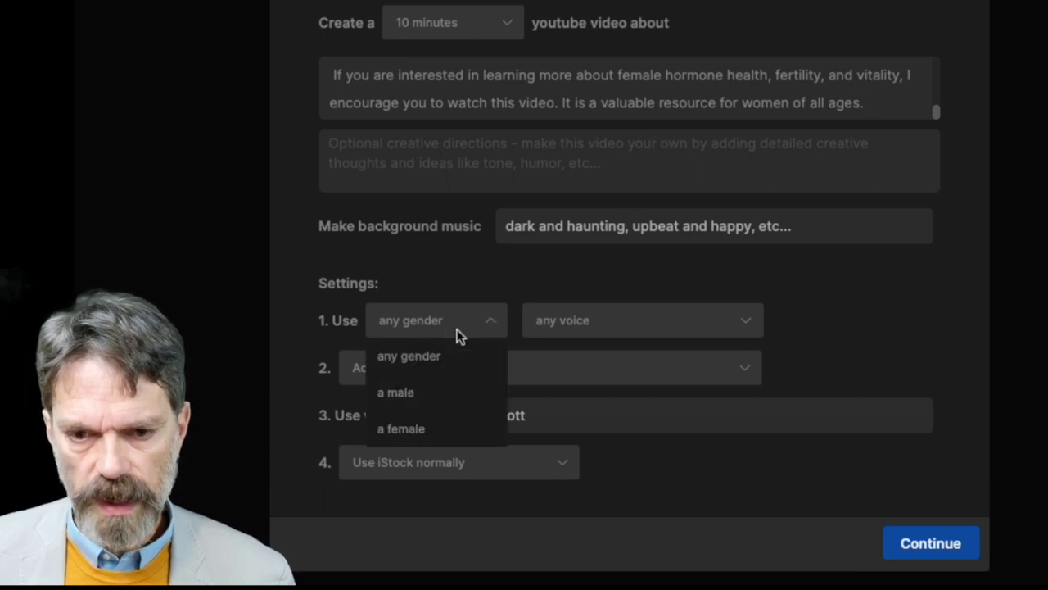
click(413, 431)
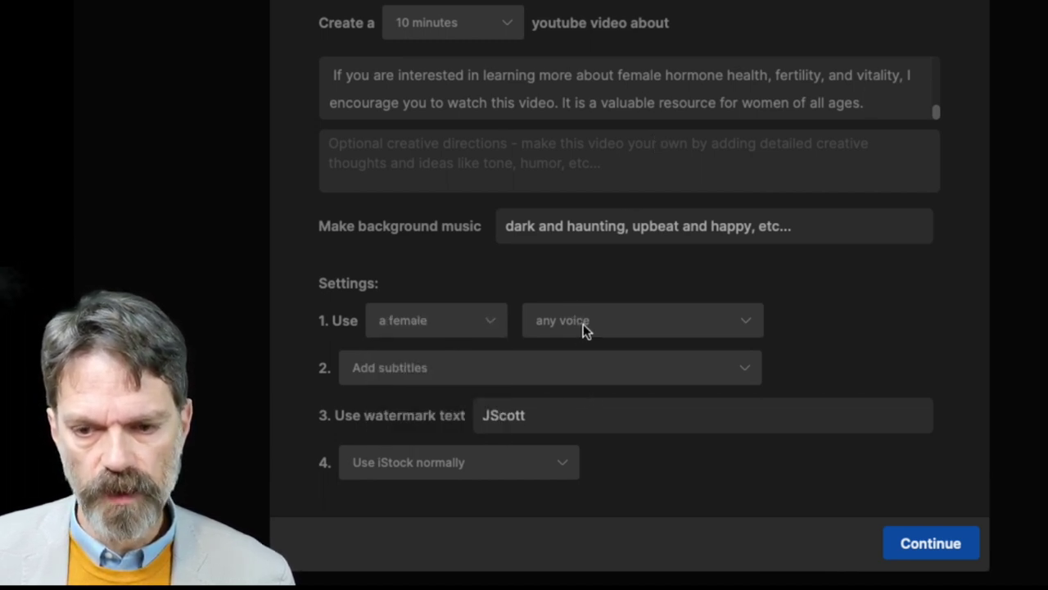
click(583, 327)
scroll(660, 421, down, 3)
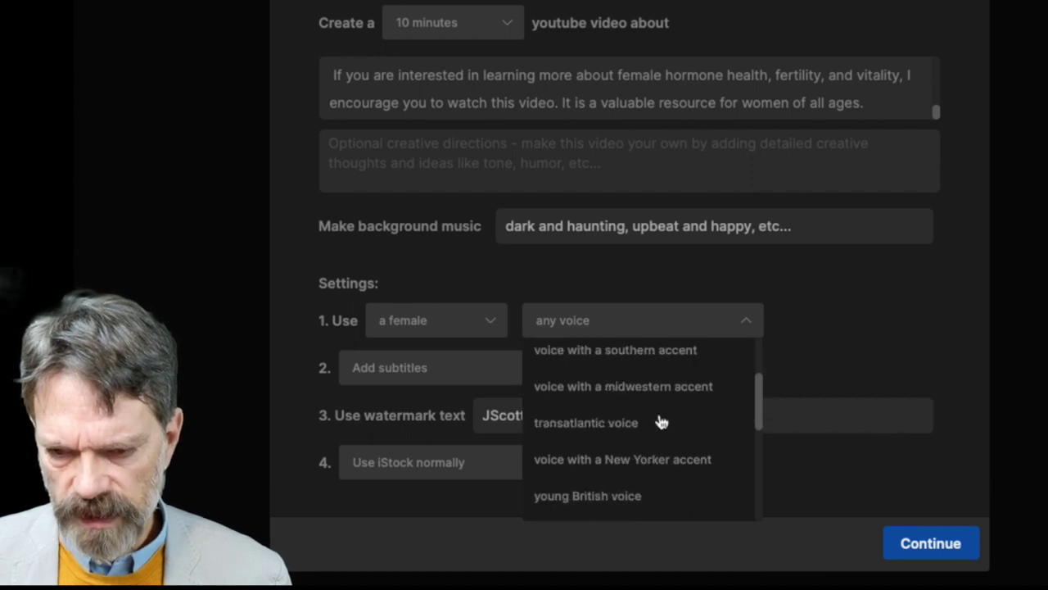
scroll(647, 458, down, 1)
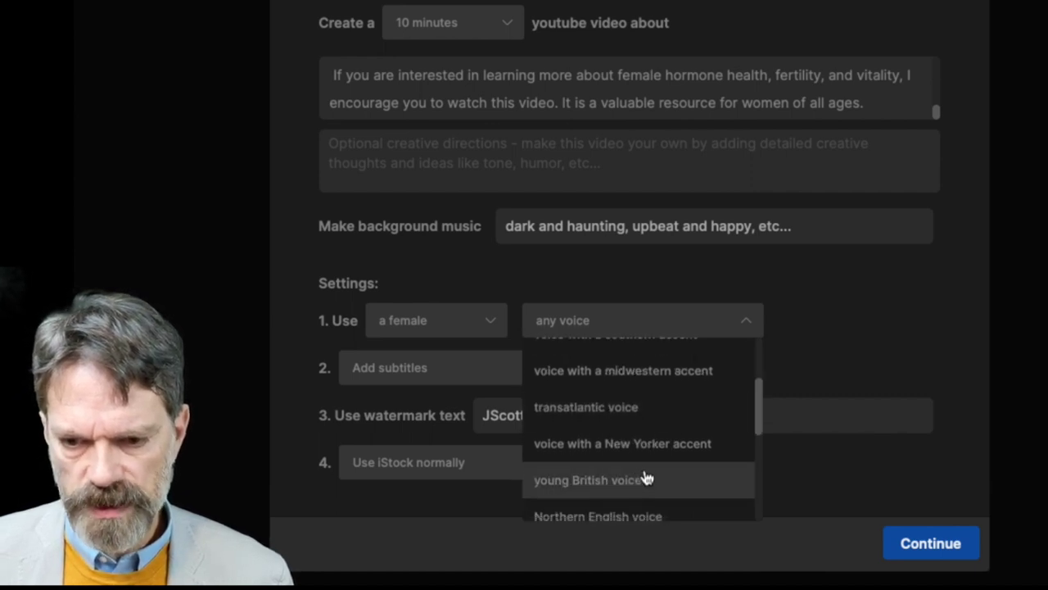
scroll(645, 478, down, 1)
click(633, 473)
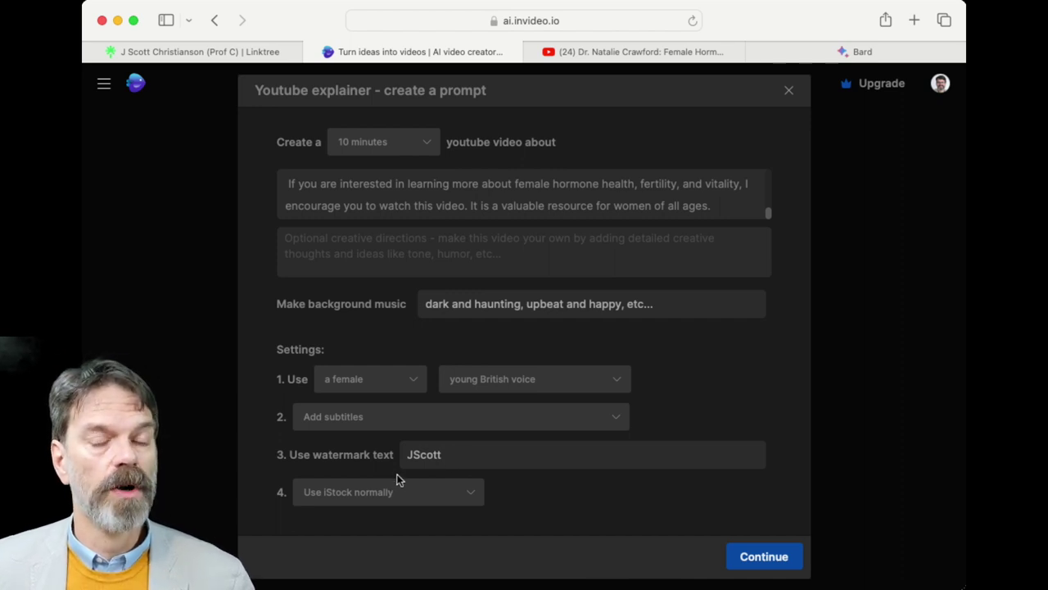
- Apply the explainer settings and generate the 10:36 female fertility video
click(766, 558)
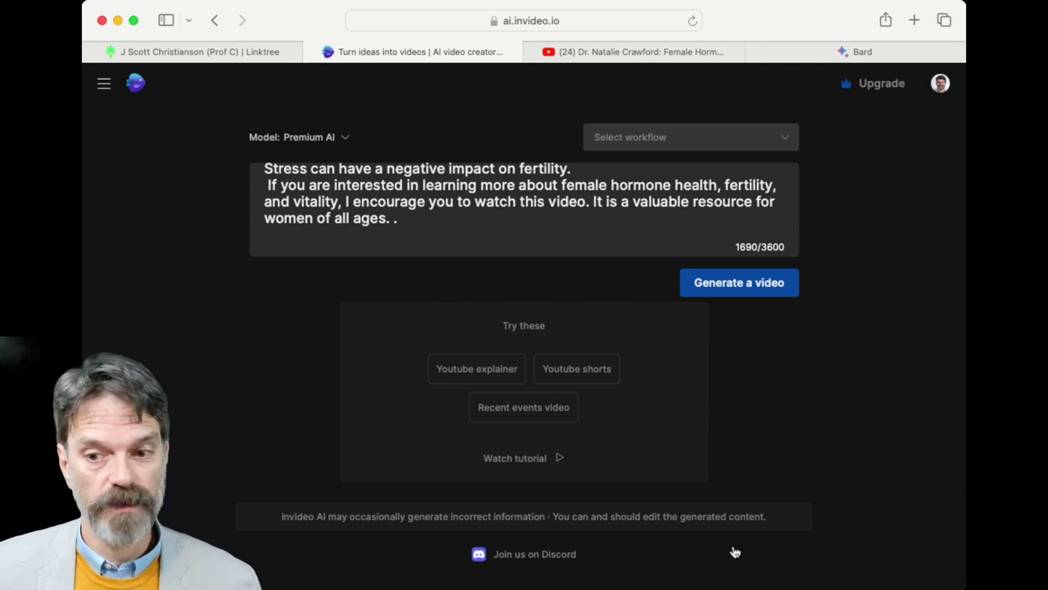
click(745, 284)
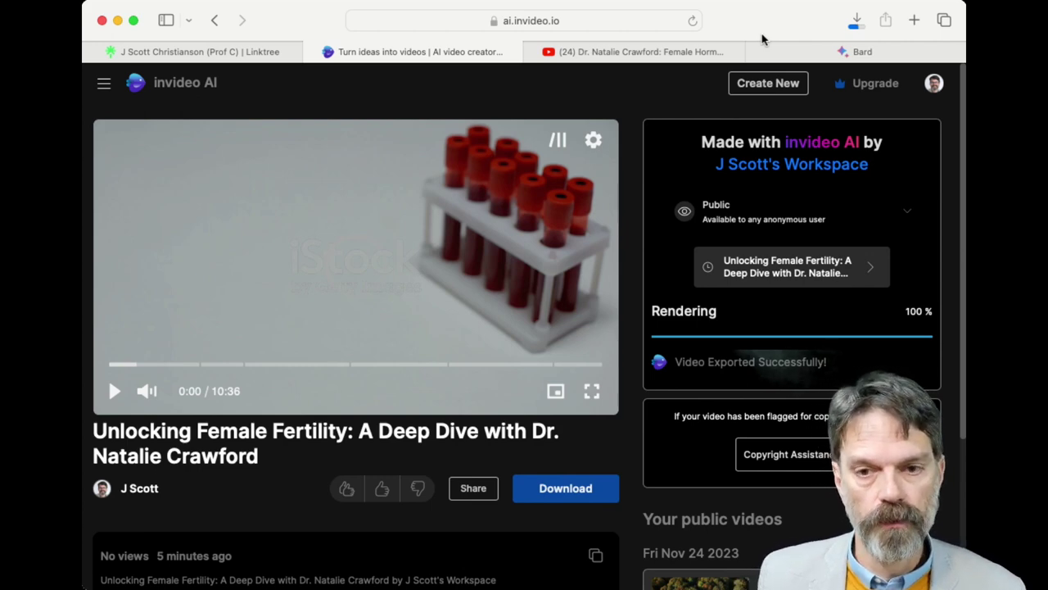
- Play the generated fertility video and pause it at 0:45
click(114, 392)
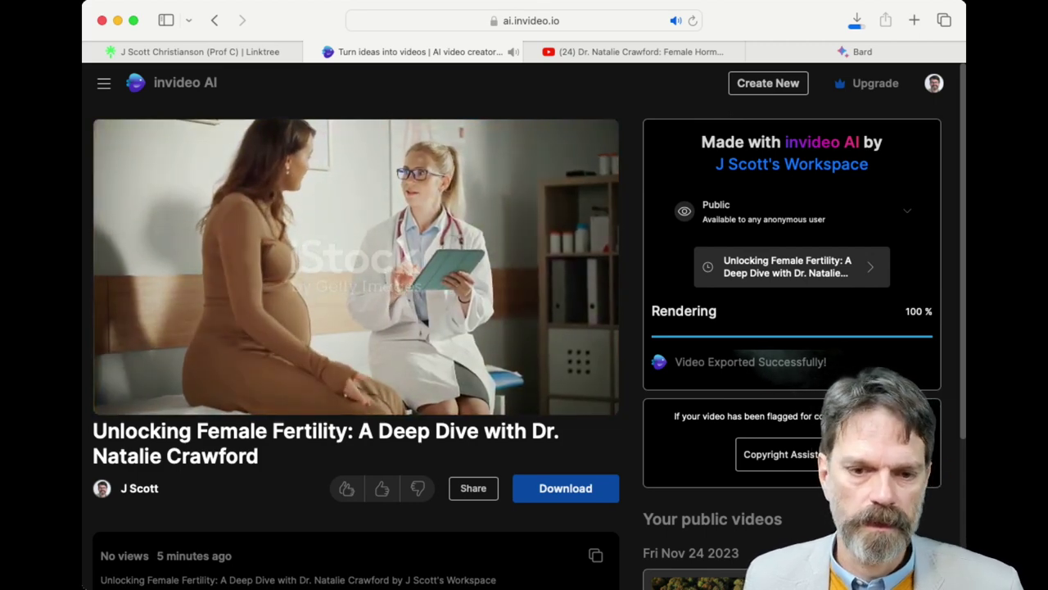
mouse_move(115, 402)
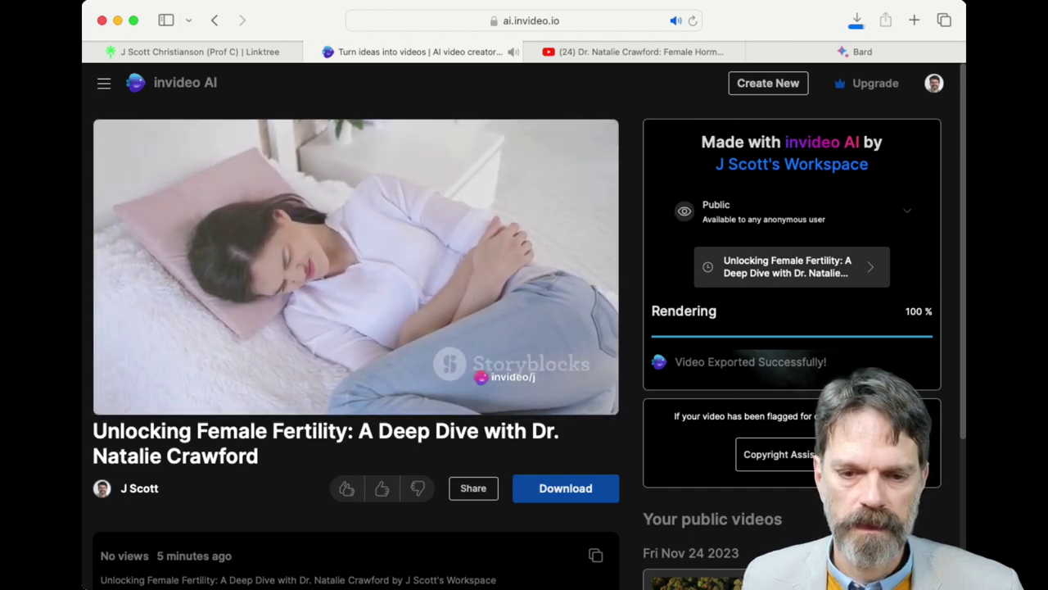
mouse_move(229, 327)
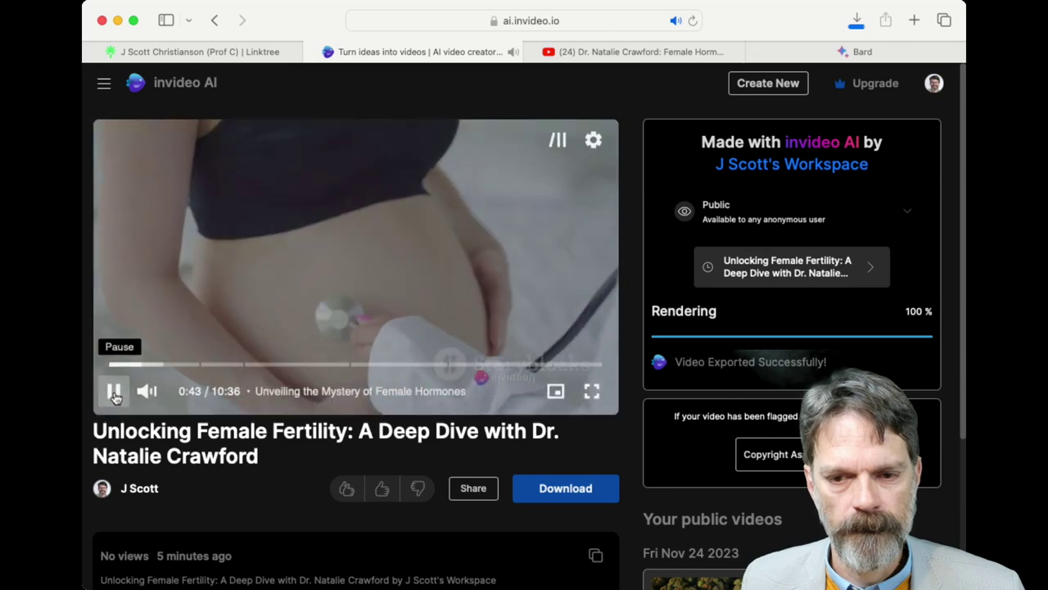
click(115, 391)
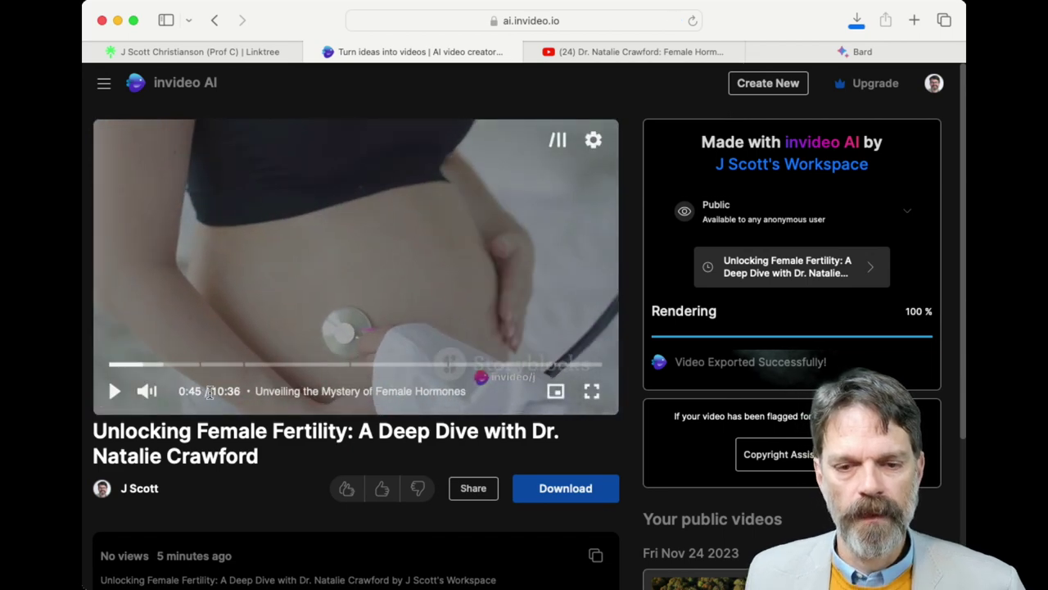